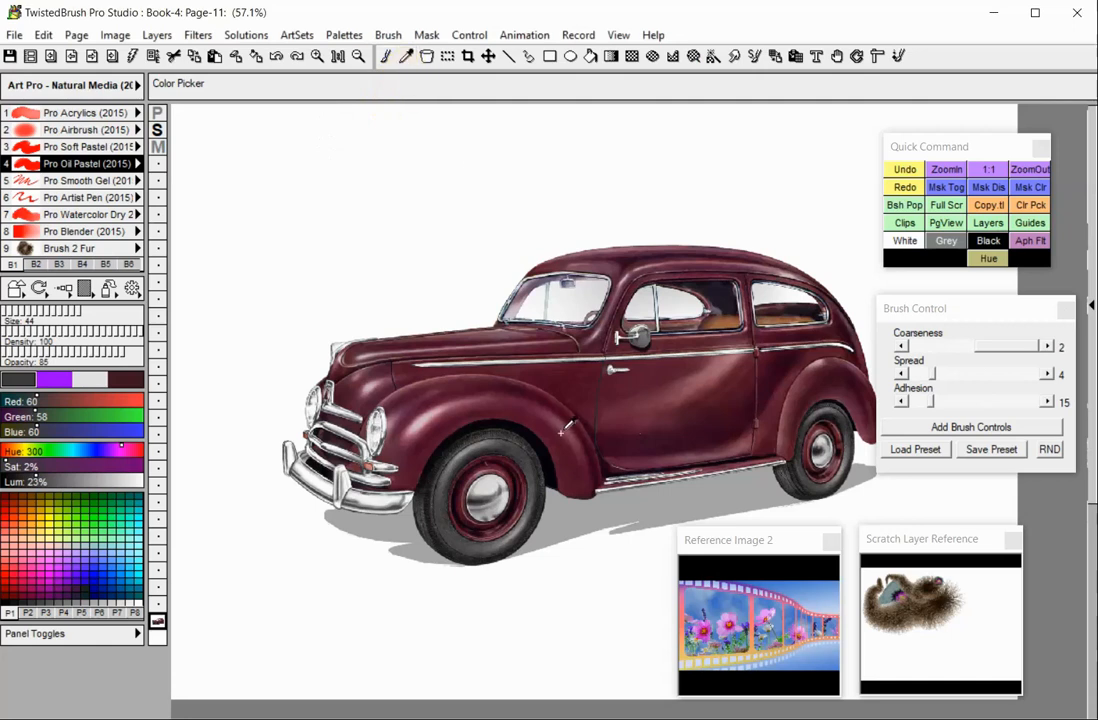
# - Sample colors from the car's interior, body and wheel area with the Color Picker
pyautogui.click(488, 366)
pyautogui.click(720, 318)
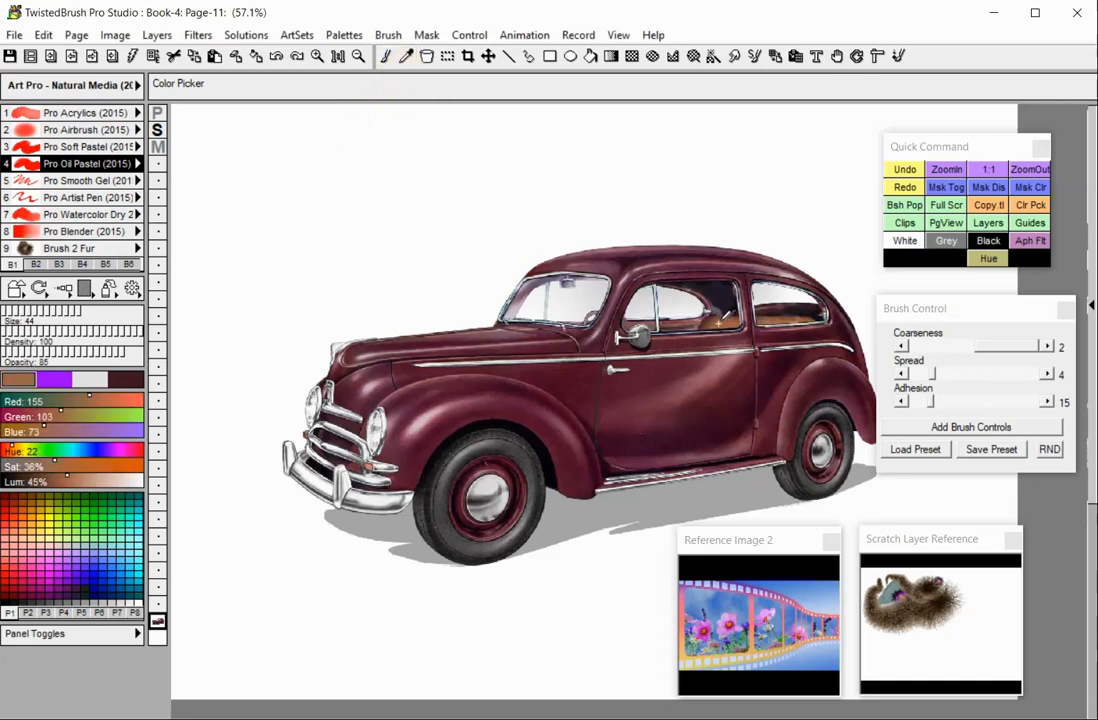
pyautogui.click(446, 408)
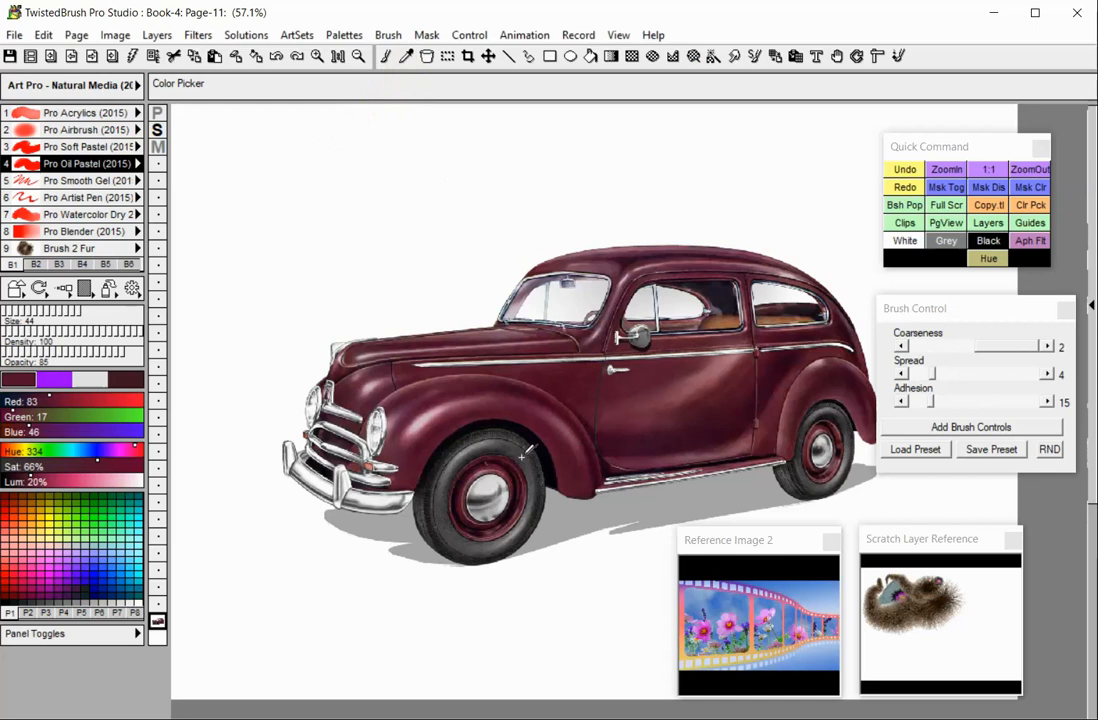
pyautogui.click(515, 467)
# - Open the named color list, browse its categories, search for cyan and choose the Cyan color
pyautogui.click(107, 290)
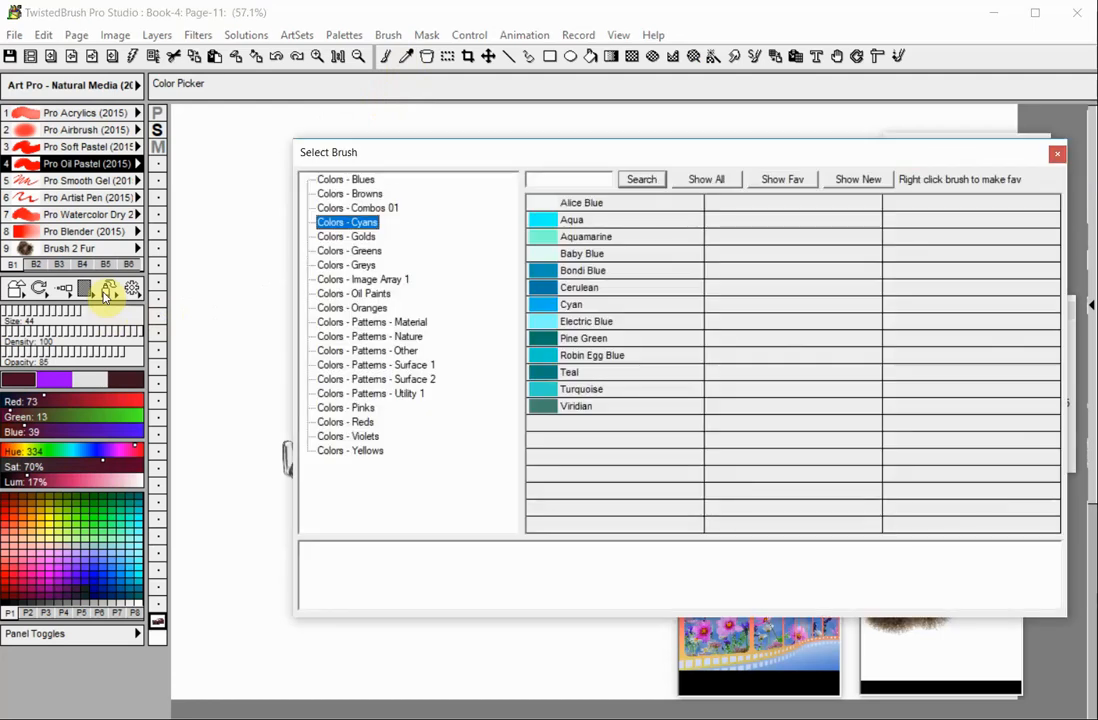
pyautogui.click(345, 193)
pyautogui.click(348, 308)
pyautogui.click(348, 365)
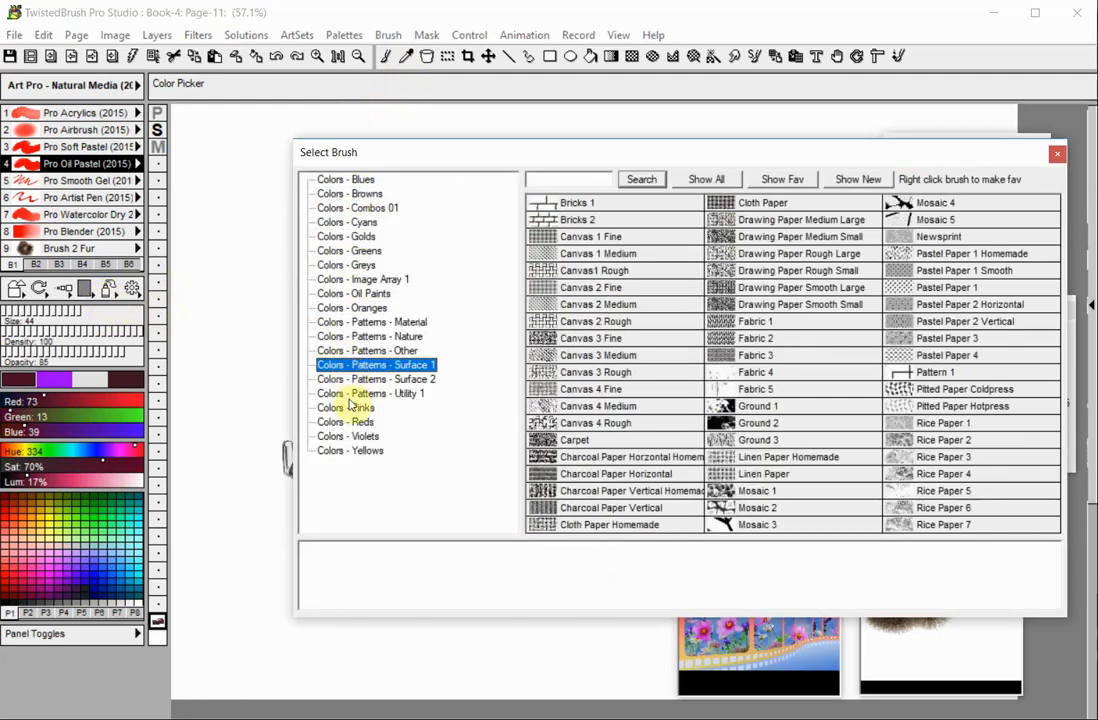
pyautogui.click(352, 409)
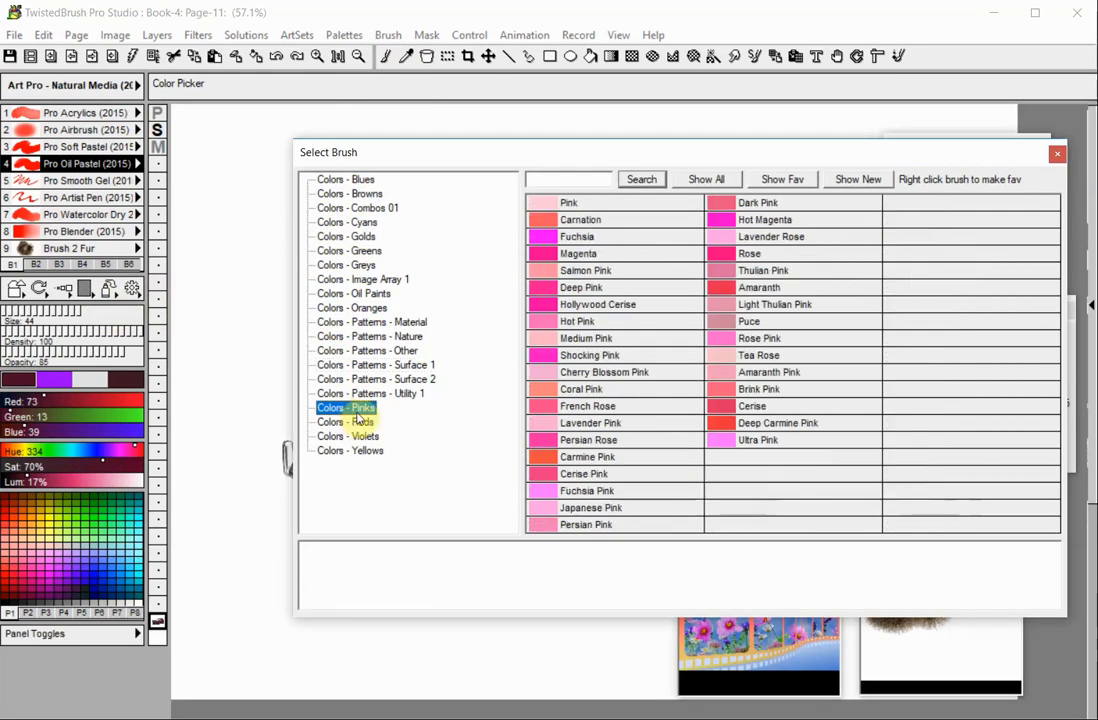
pyautogui.click(545, 180)
pyautogui.write('cya')
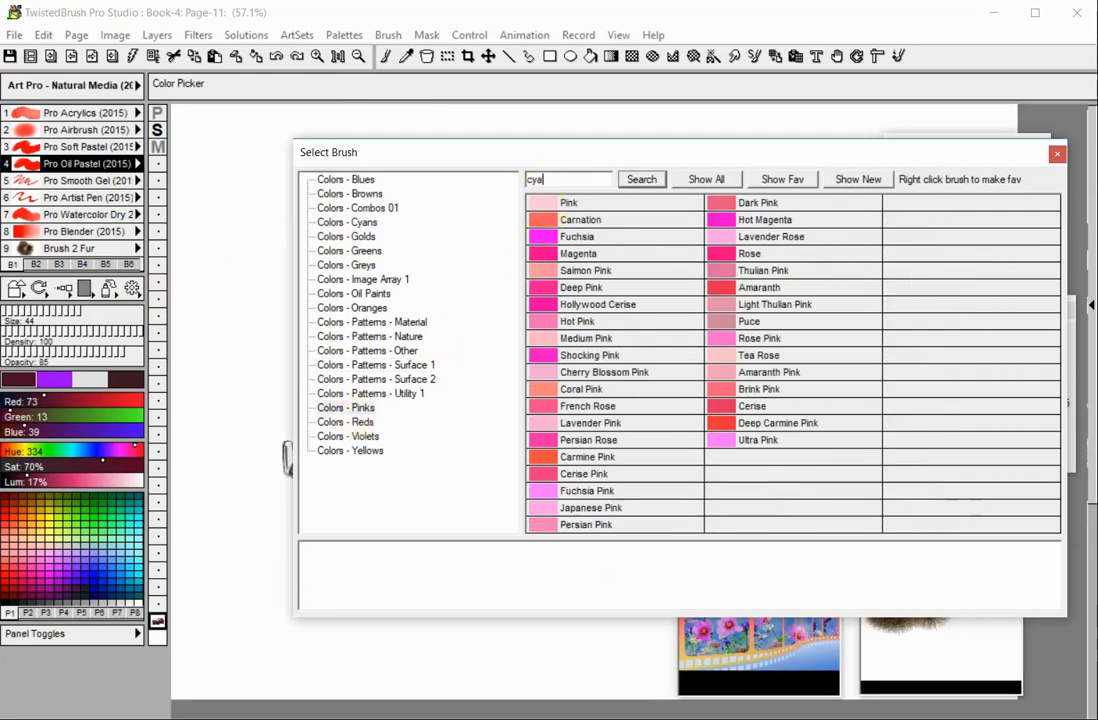
pyautogui.write('n')
pyautogui.press('Return')
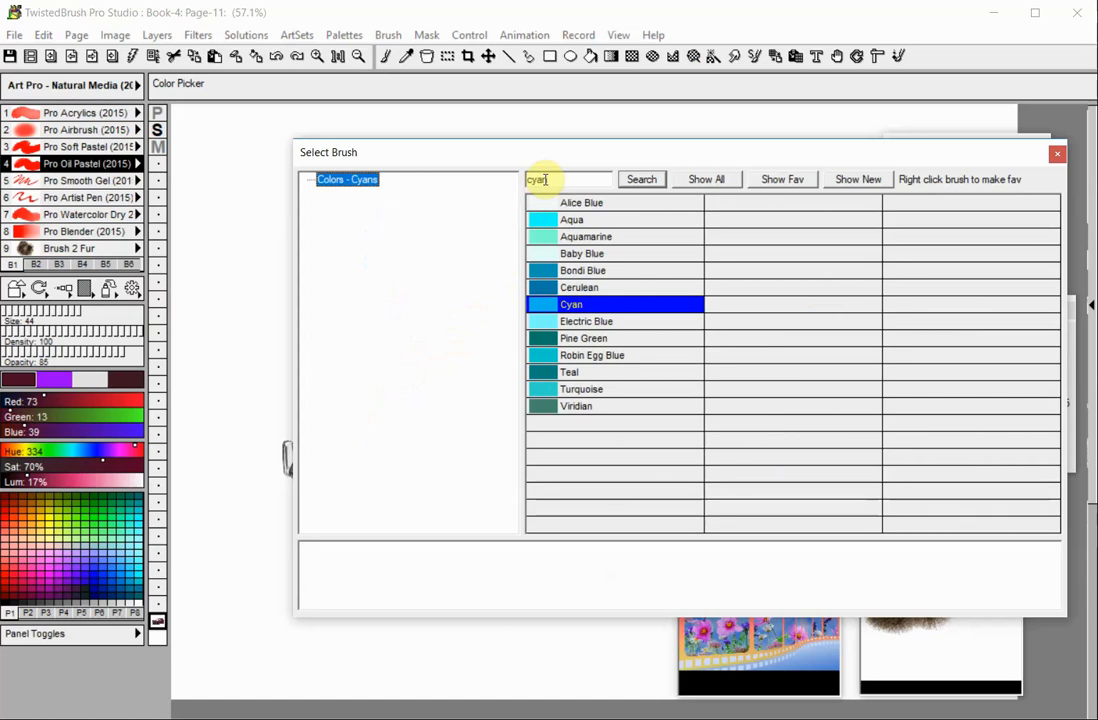
pyautogui.doubleClick(535, 305)
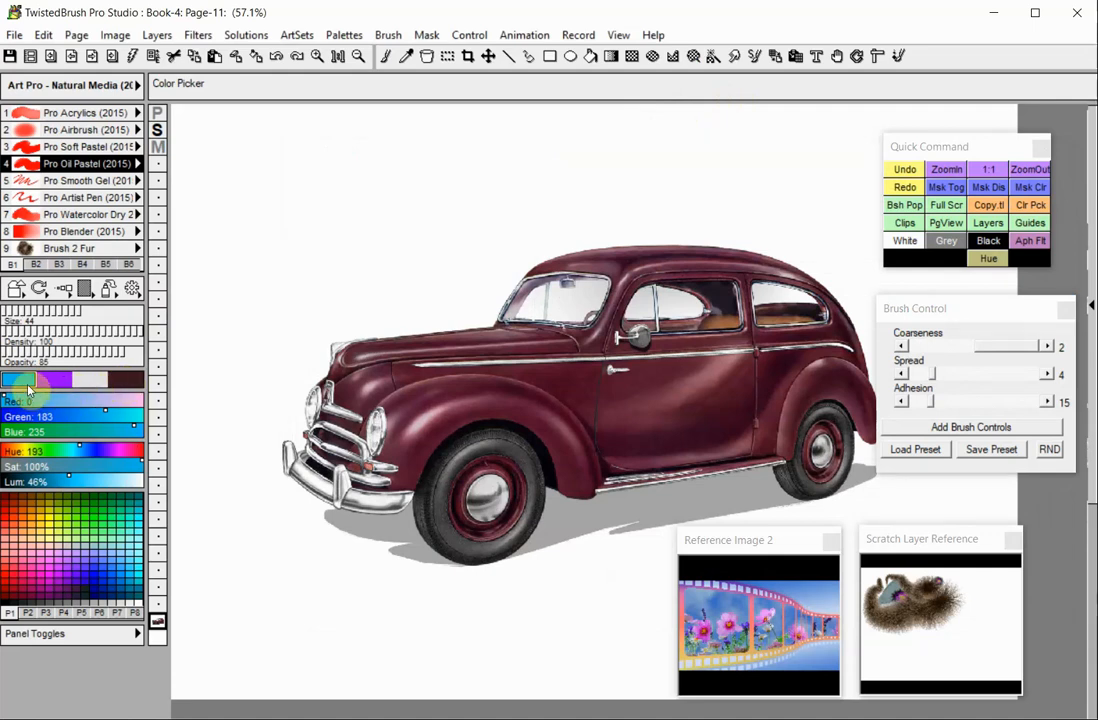
# - Switch to the Brush tool and paint two crossing cyan strokes in the canvas's upper-left area
pyautogui.click(385, 56)
pyautogui.moveTo(245, 268); pyautogui.dragTo(353, 189)
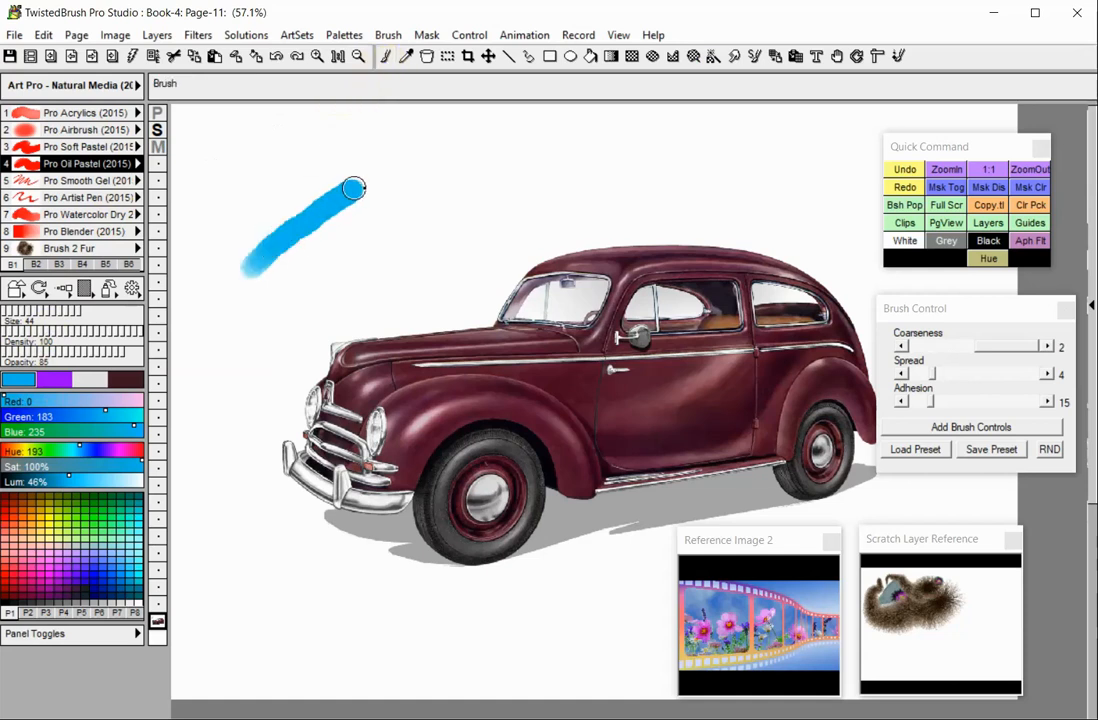
pyautogui.moveTo(318, 272); pyautogui.dragTo(322, 205)
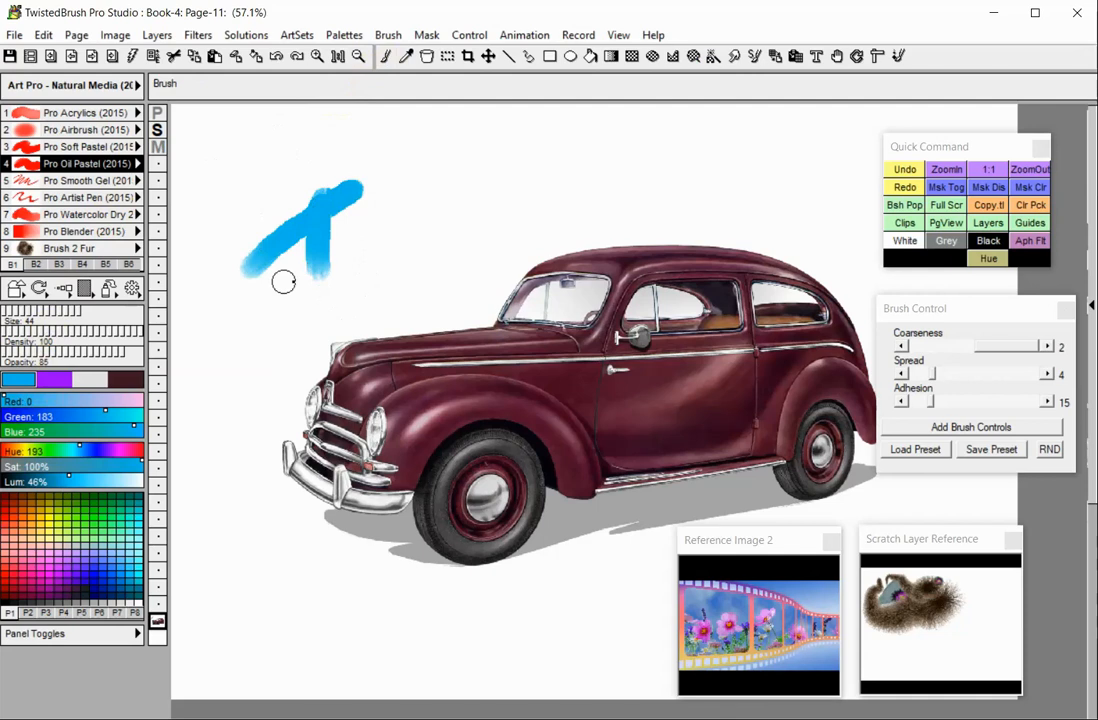
# - Switch to the Brush 2 Fur brush and paint a curved fur stroke above the car
pyautogui.click(88, 248)
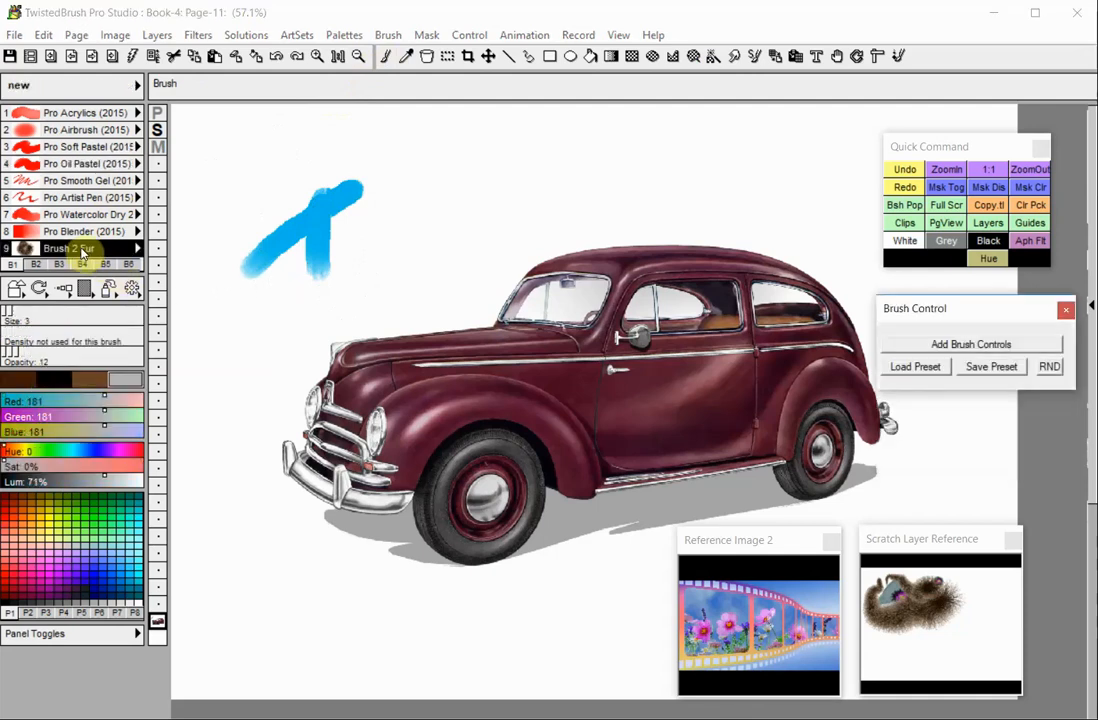
pyautogui.moveTo(392, 295)
pyautogui.mouseDown()
pyautogui.moveTo(455, 182)
pyautogui.moveTo(548, 158)
pyautogui.moveTo(570, 173)
pyautogui.mouseUp()
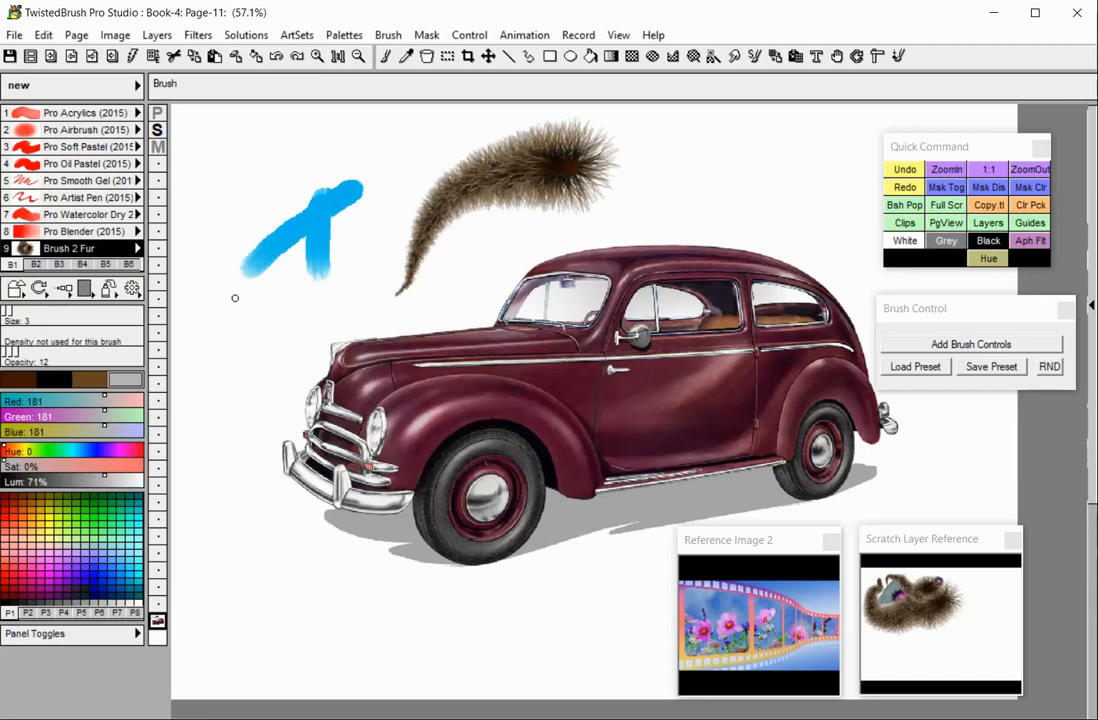
# - Set the fur brush's third color swatch to the current color
pyautogui.rightClick(97, 383)
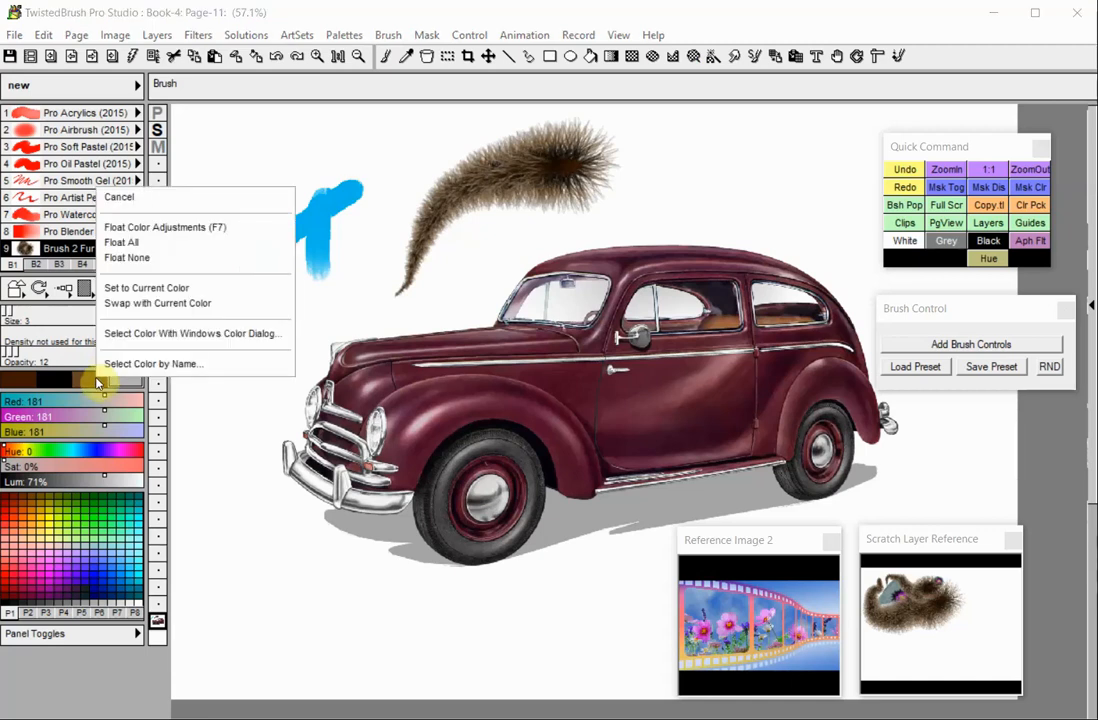
pyautogui.click(146, 289)
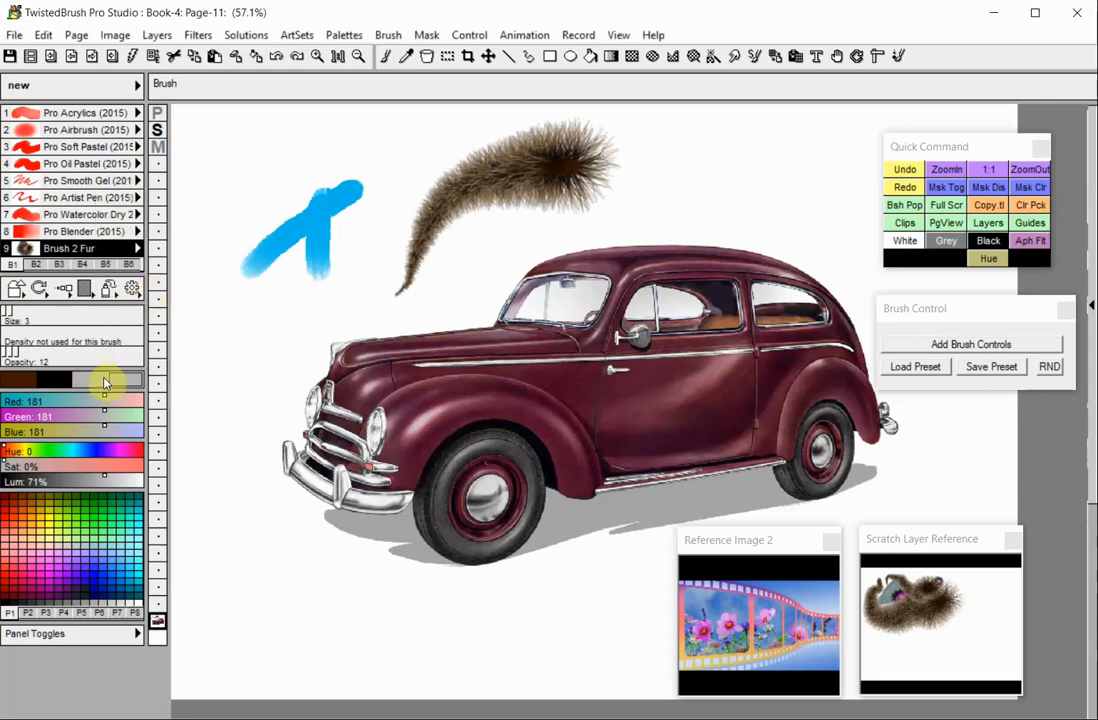
# - Select the black swatch and swap the third swatch with the current color
pyautogui.click(62, 381)
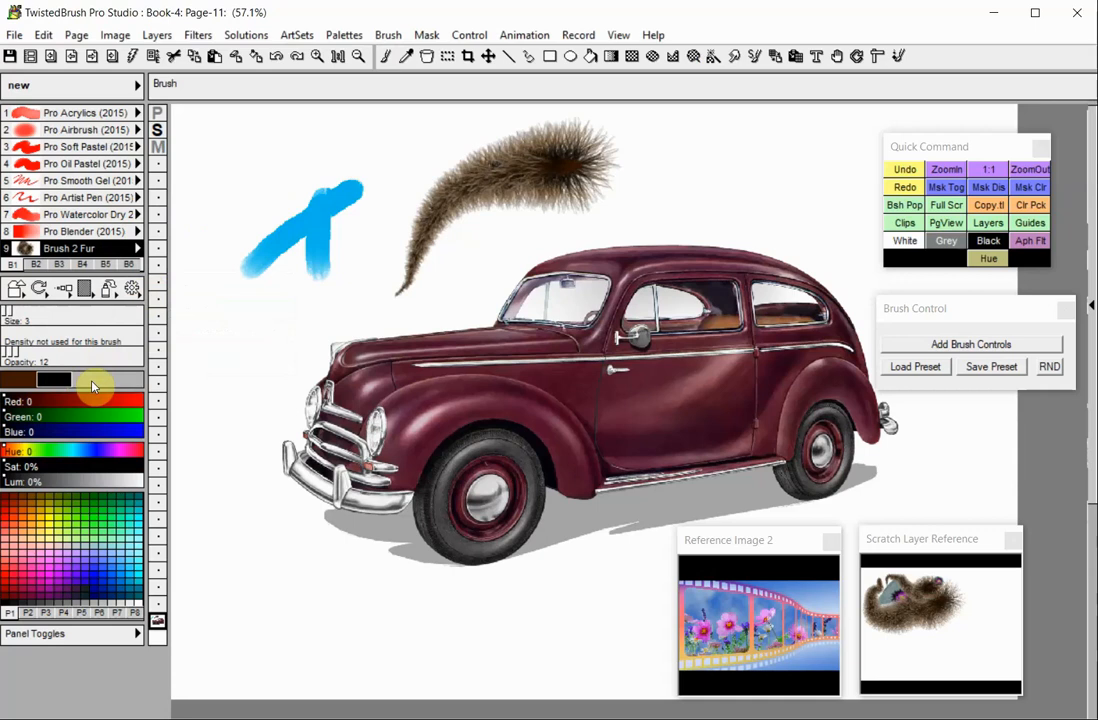
pyautogui.rightClick(91, 380)
pyautogui.click(150, 312)
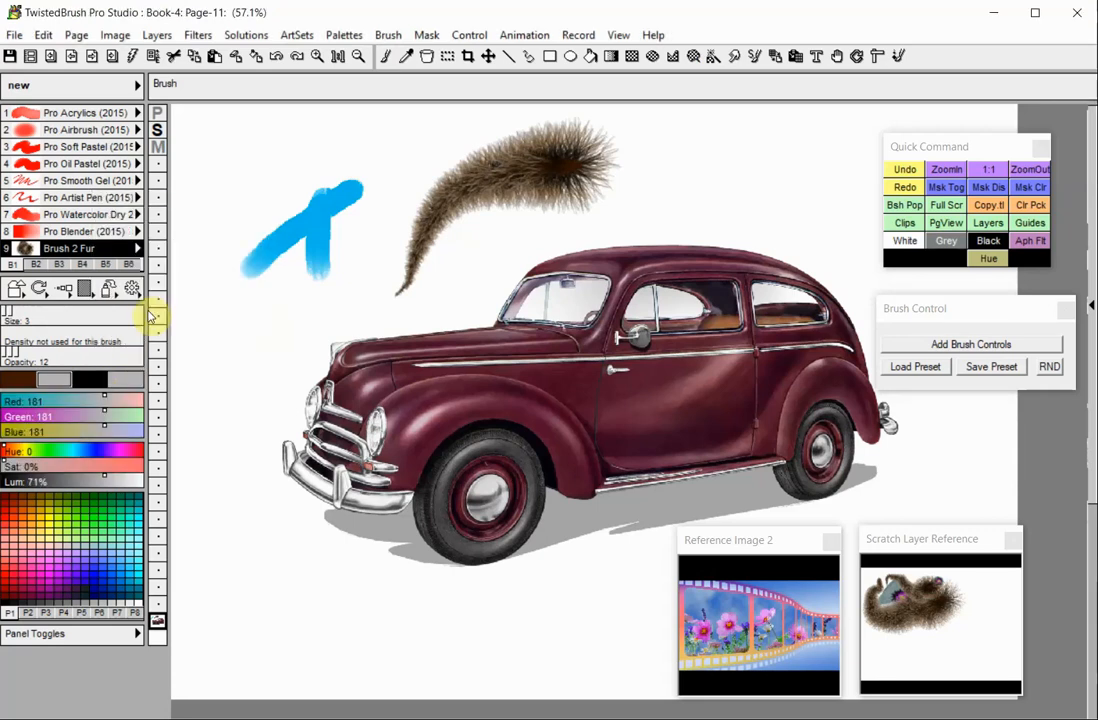
# - Choose a light blue (Red 134, Green 167, Blue 227) for the second swatch through the Windows color dialog
pyautogui.rightClick(52, 381)
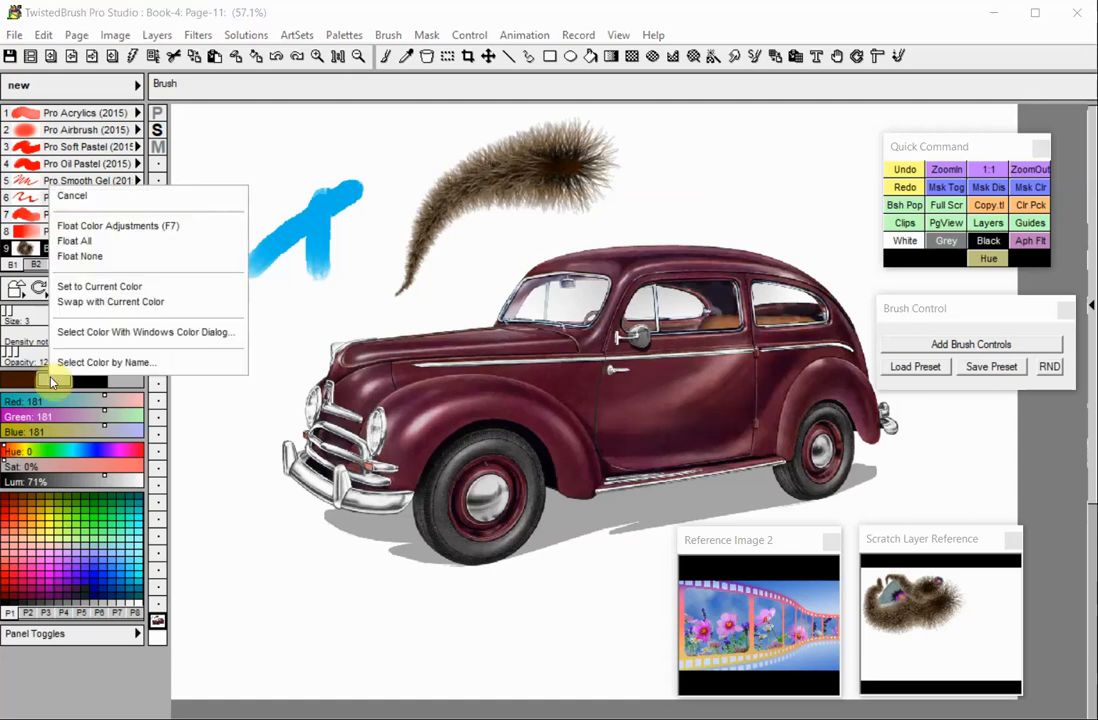
pyautogui.click(82, 342)
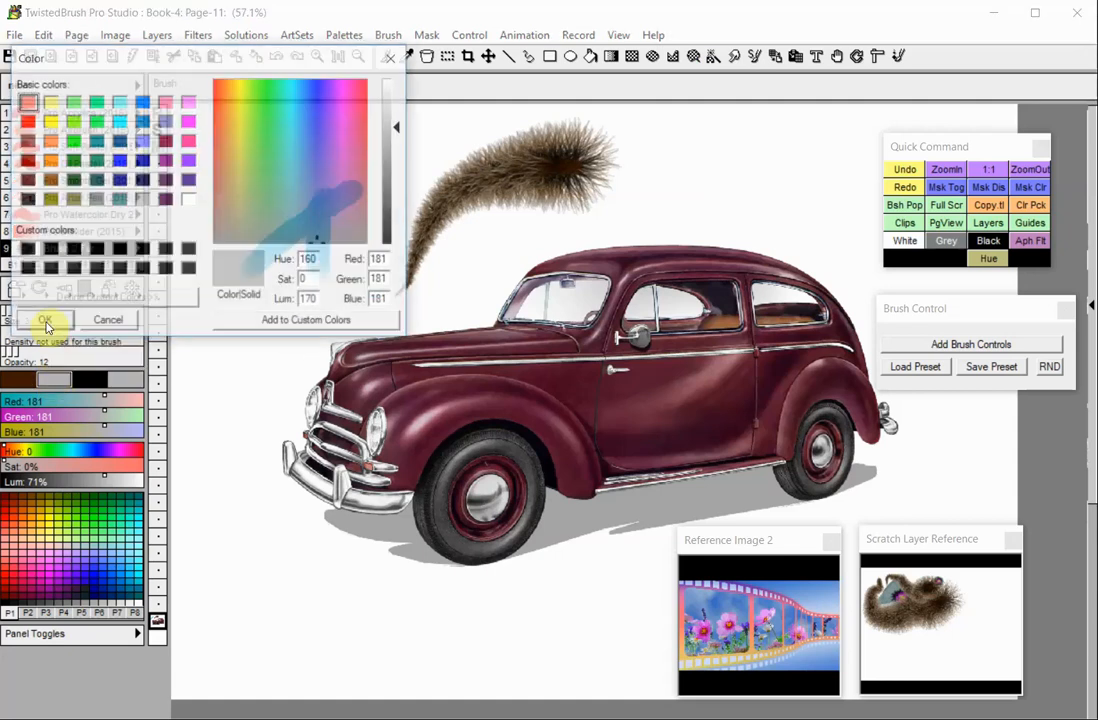
pyautogui.click(301, 191)
pyautogui.moveTo(334, 146); pyautogui.dragTo(310, 146)
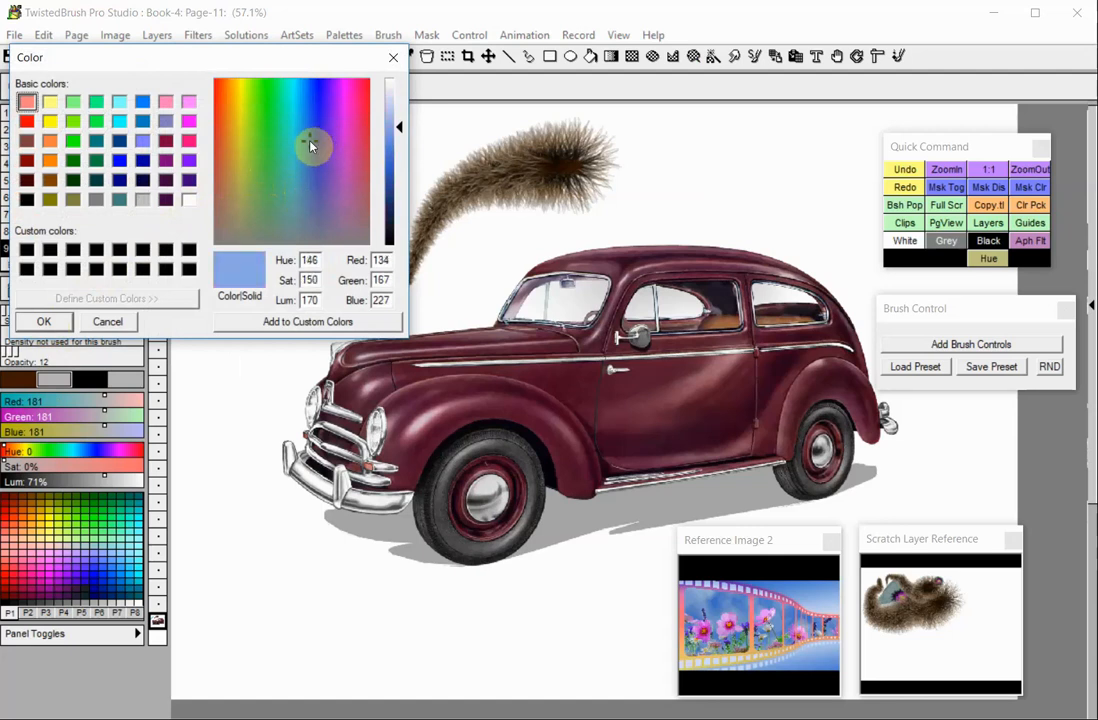
pyautogui.click(37, 320)
pyautogui.rightClick(58, 377)
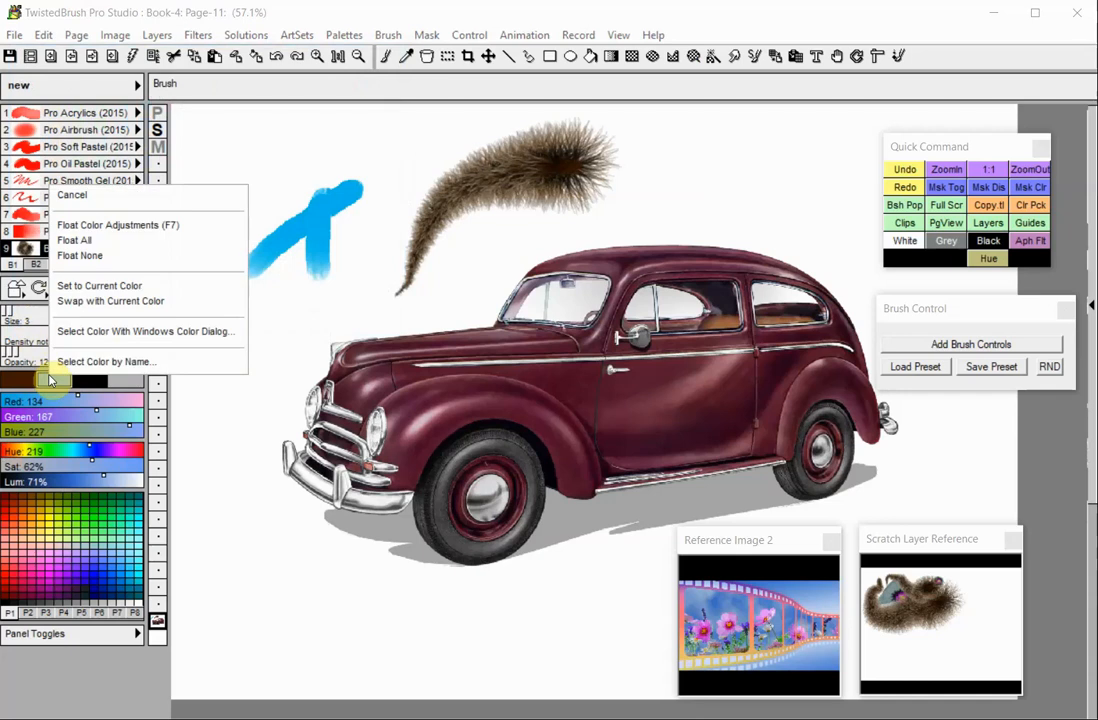
pyautogui.click(70, 361)
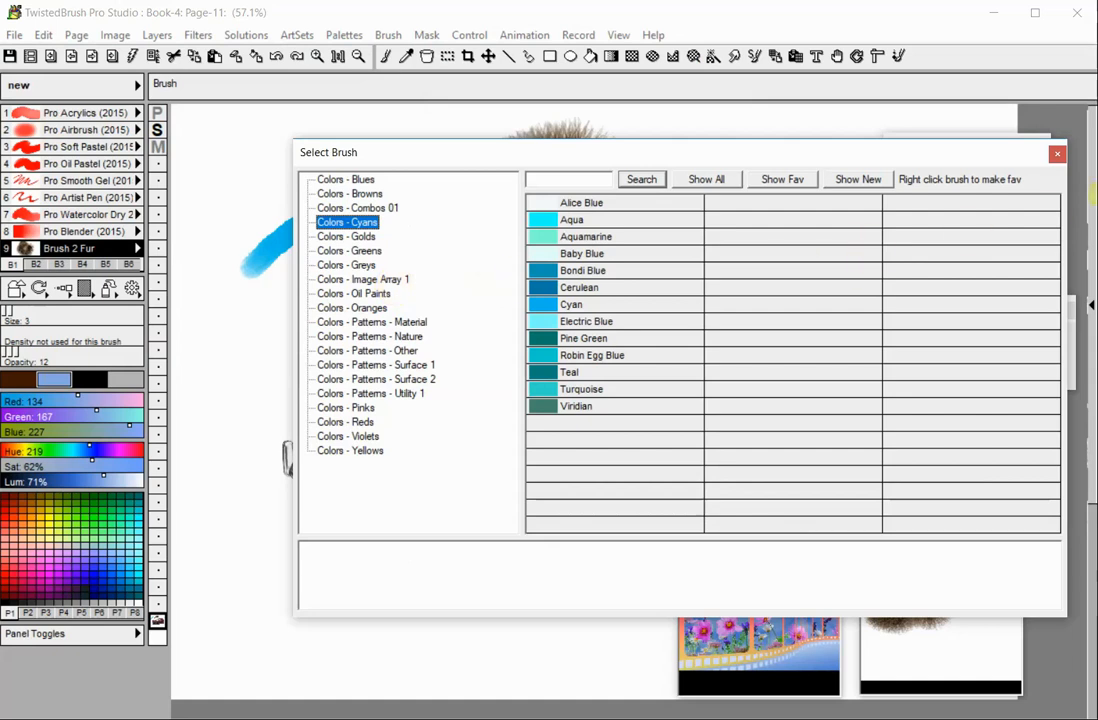
pyautogui.click(1062, 155)
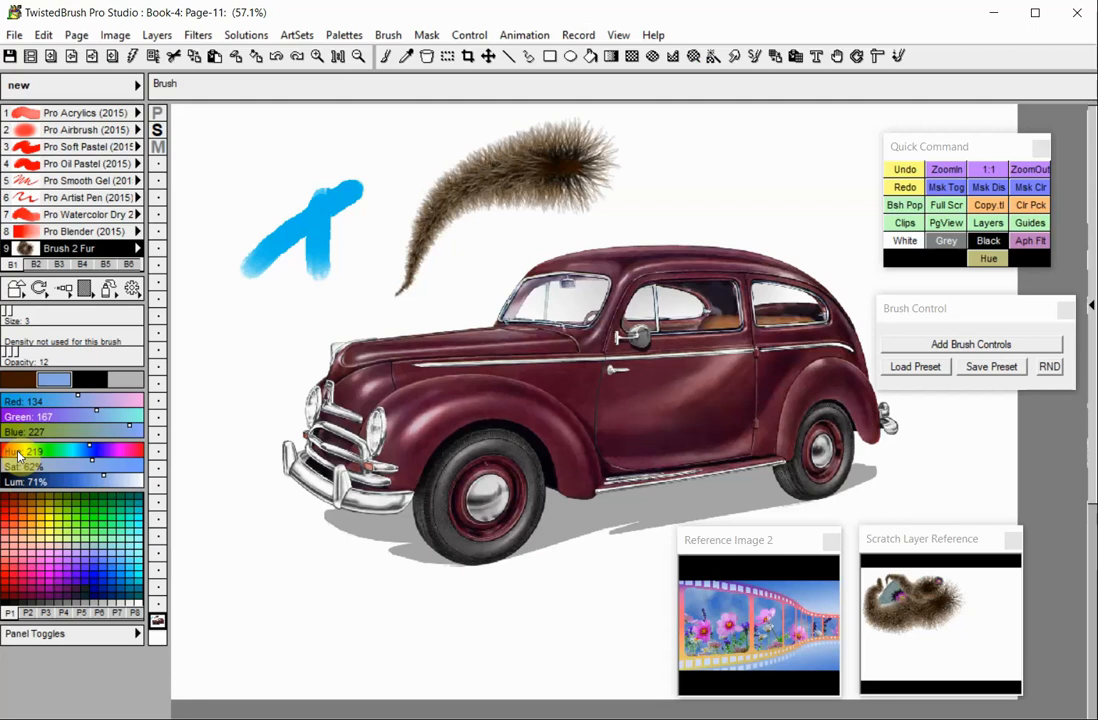
# - Adjust the color sliders to hue 168, saturation 62%, blue 92 and red 89
pyautogui.click(70, 452)
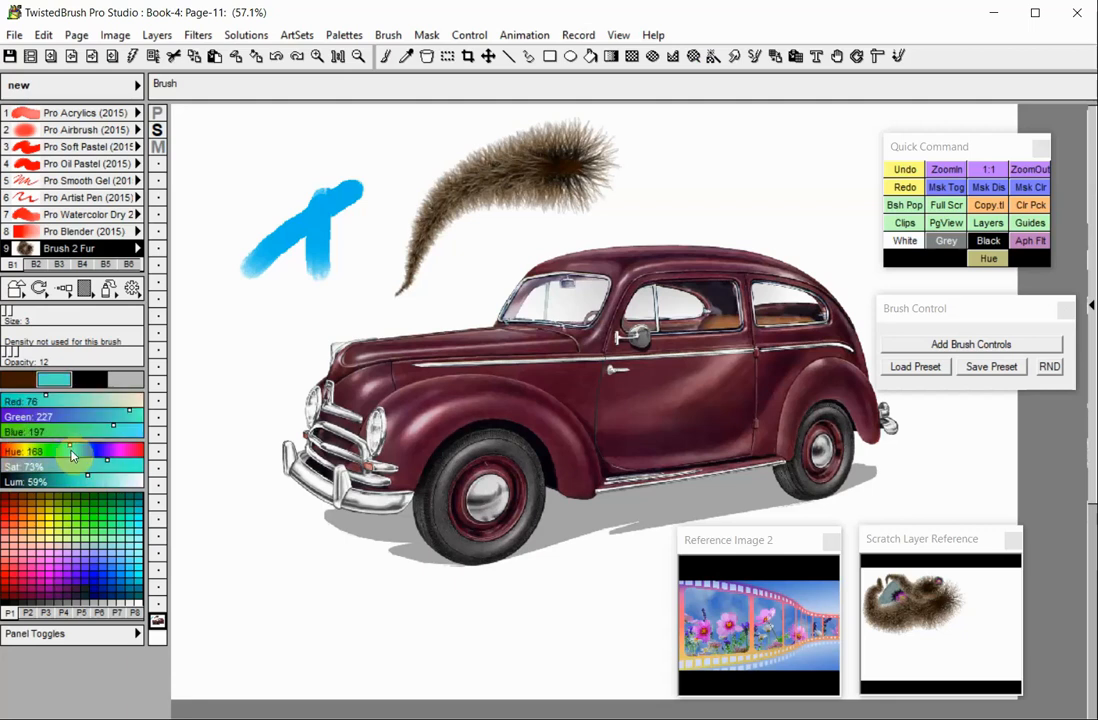
pyautogui.click(84, 466)
pyautogui.click(67, 466)
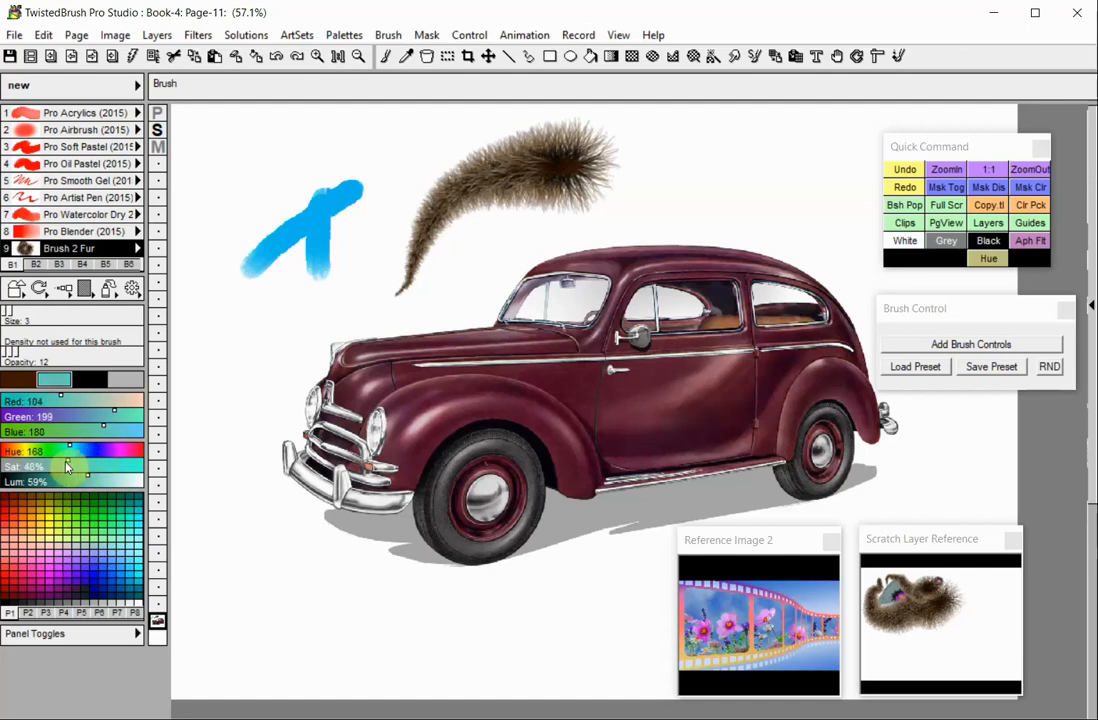
pyautogui.click(90, 467)
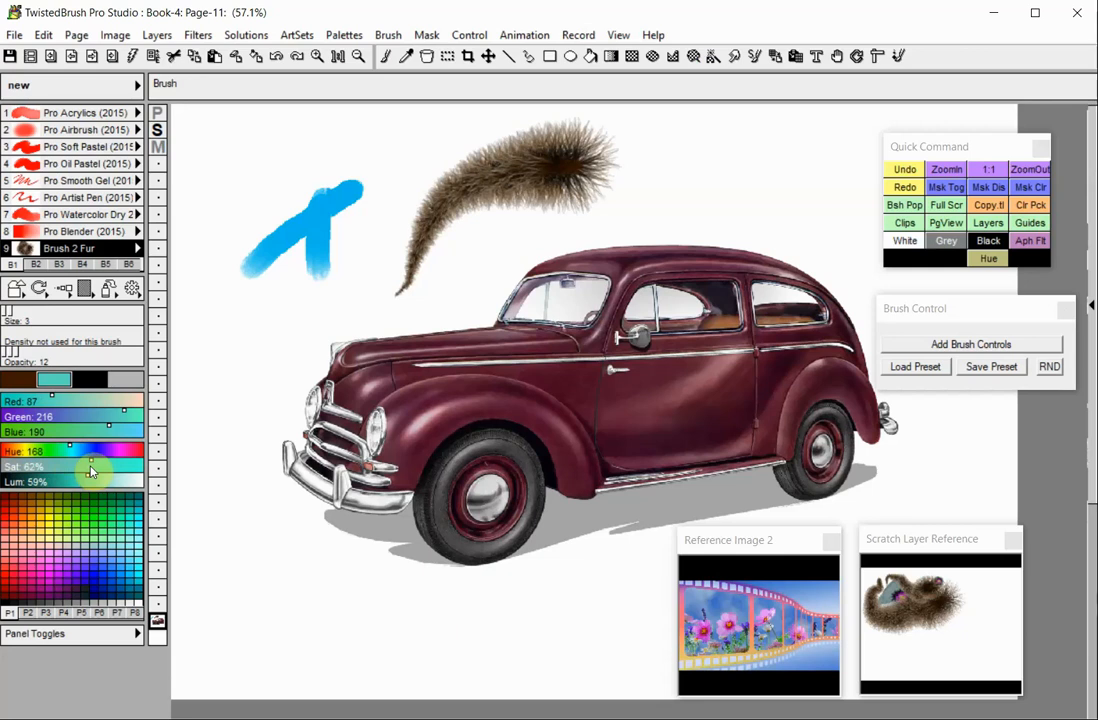
pyautogui.click(55, 432)
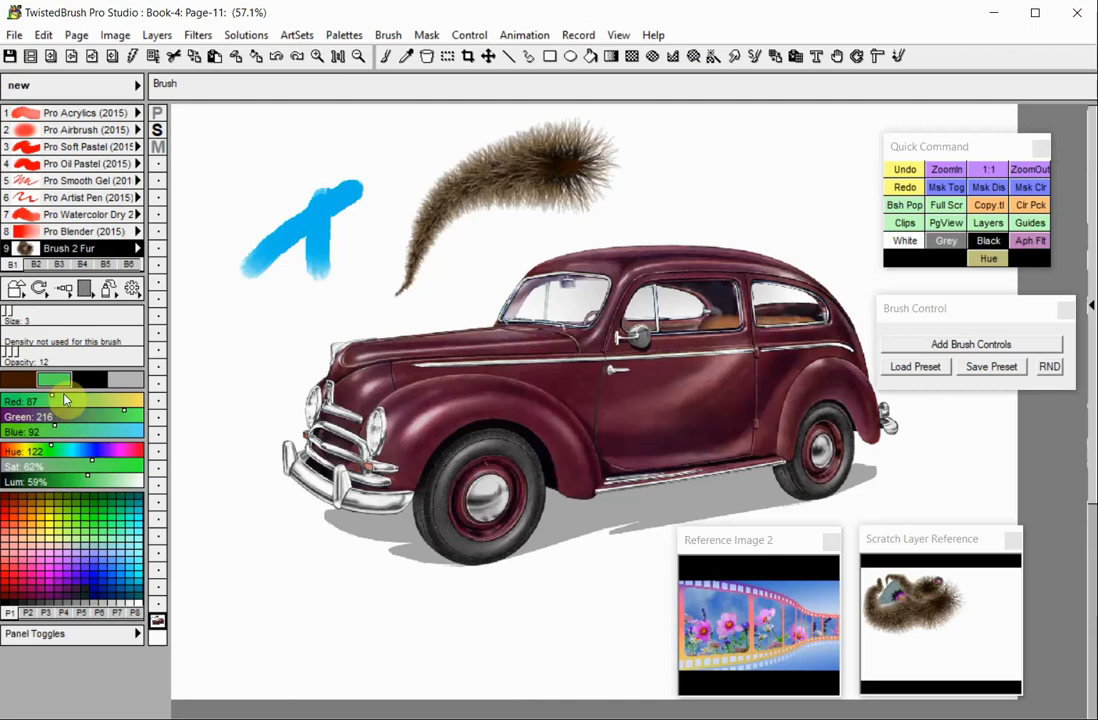
pyautogui.click(72, 403)
# - Open the fine tune settings for the color and set Red to 103 and Green to 102
pyautogui.rightClick(50, 415)
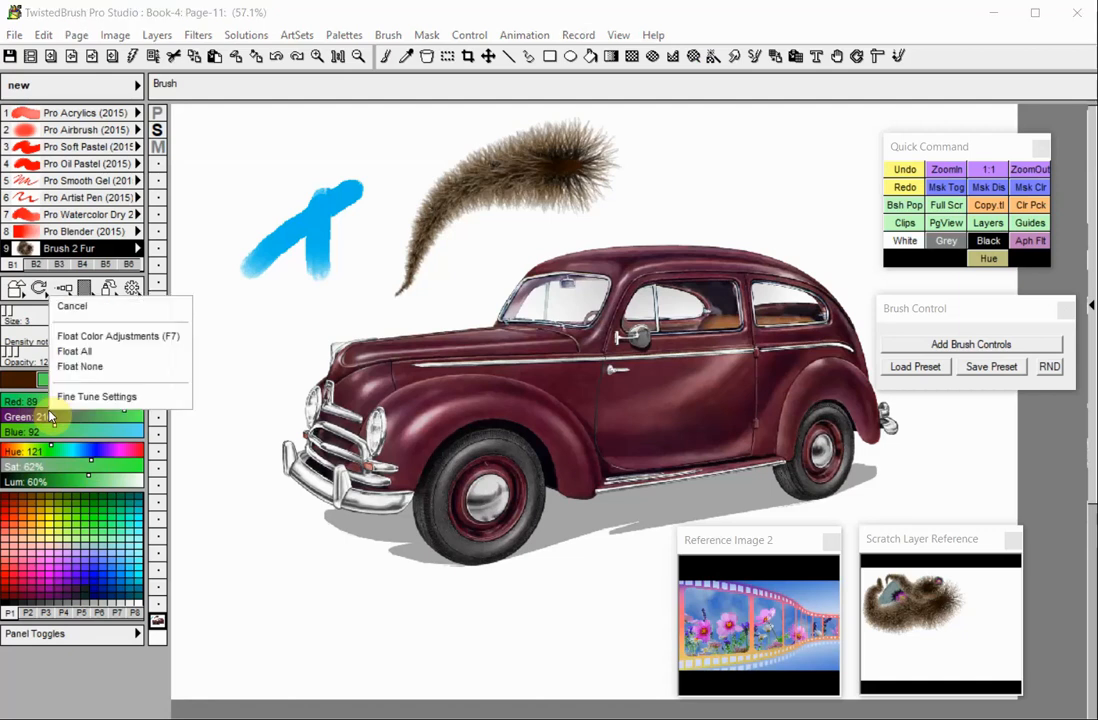
pyautogui.click(72, 404)
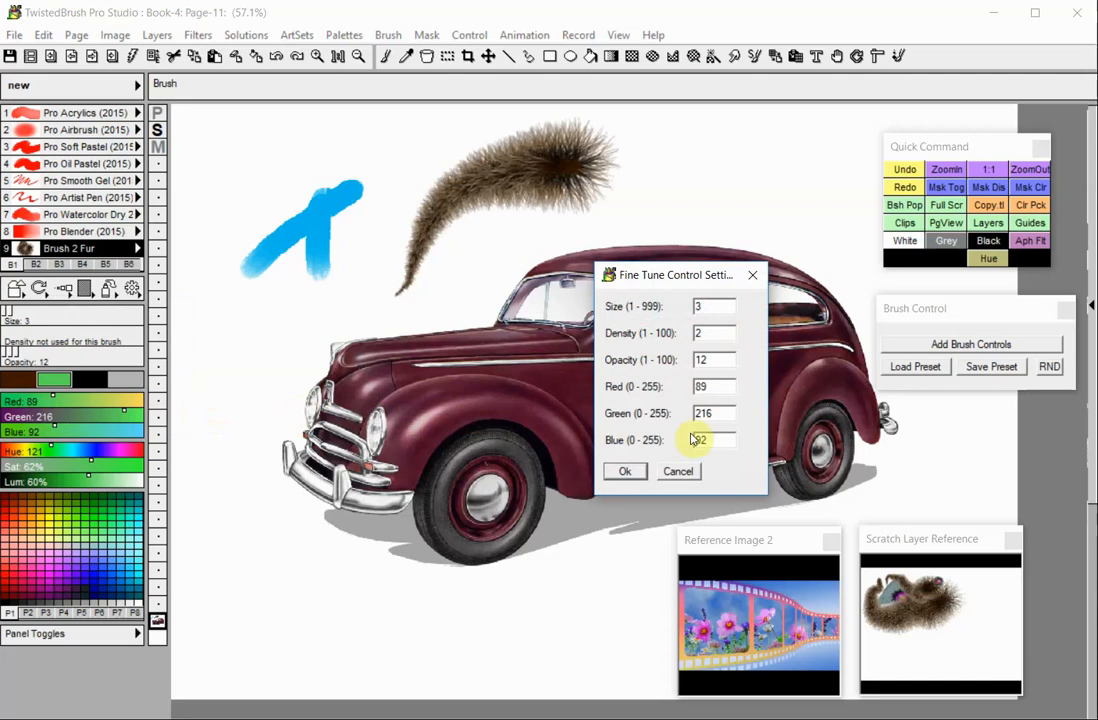
pyautogui.moveTo(723, 394); pyautogui.dragTo(685, 389)
pyautogui.write('103')
pyautogui.doubleClick(730, 412)
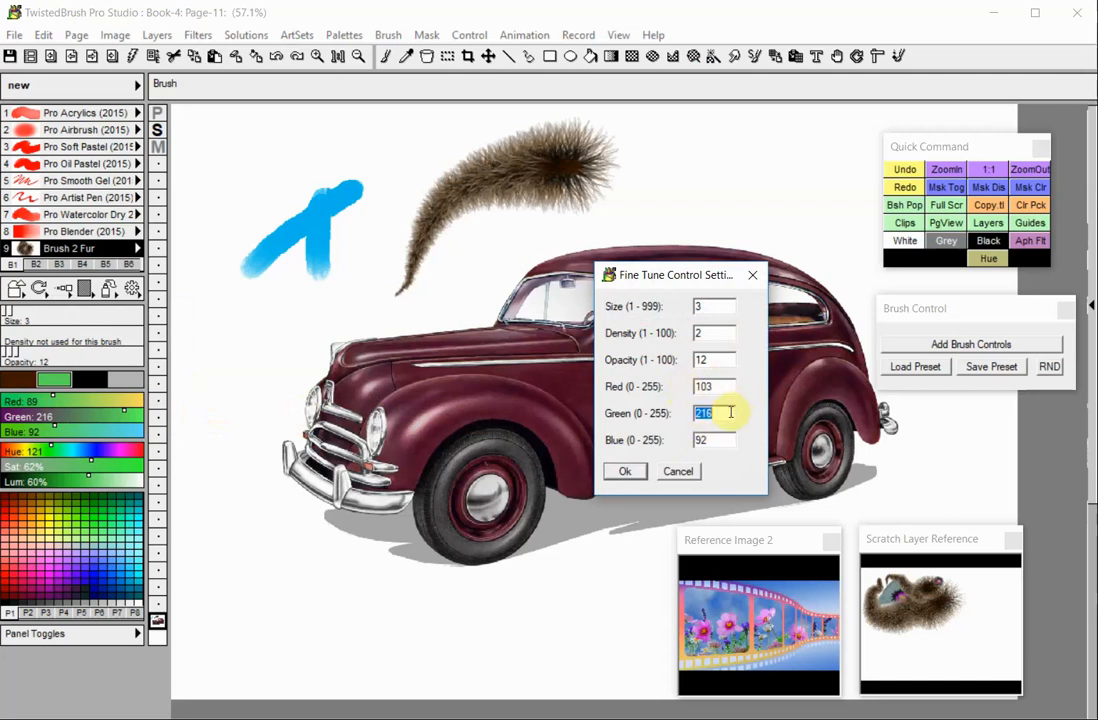
pyautogui.write('102')
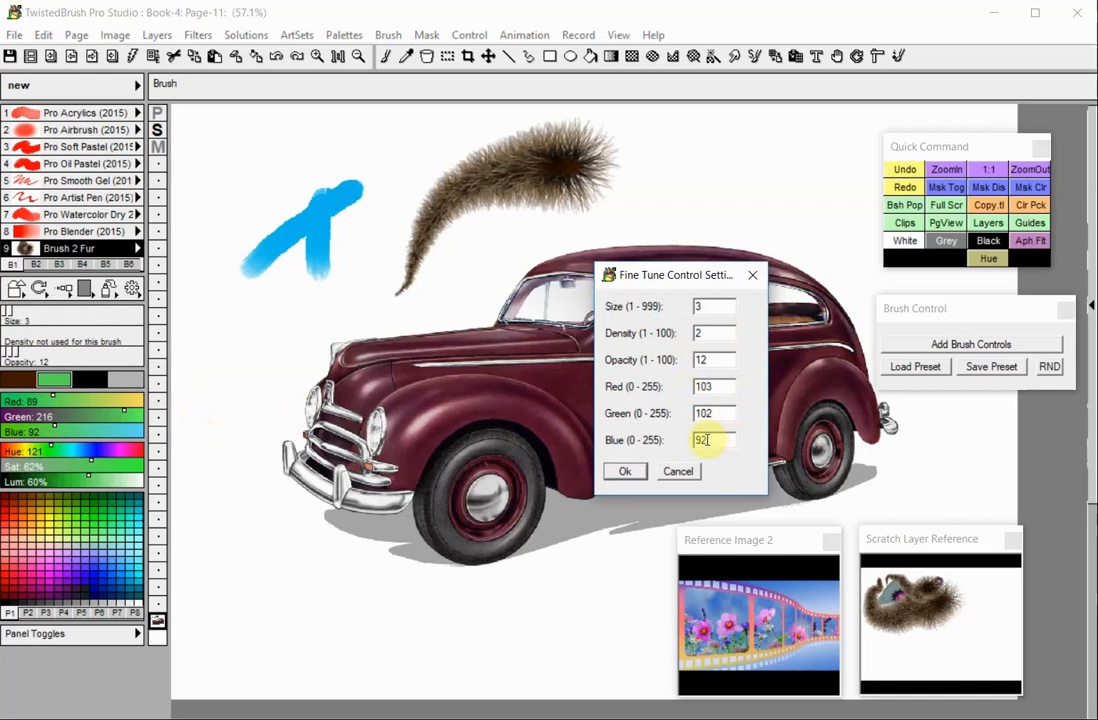
pyautogui.click(624, 471)
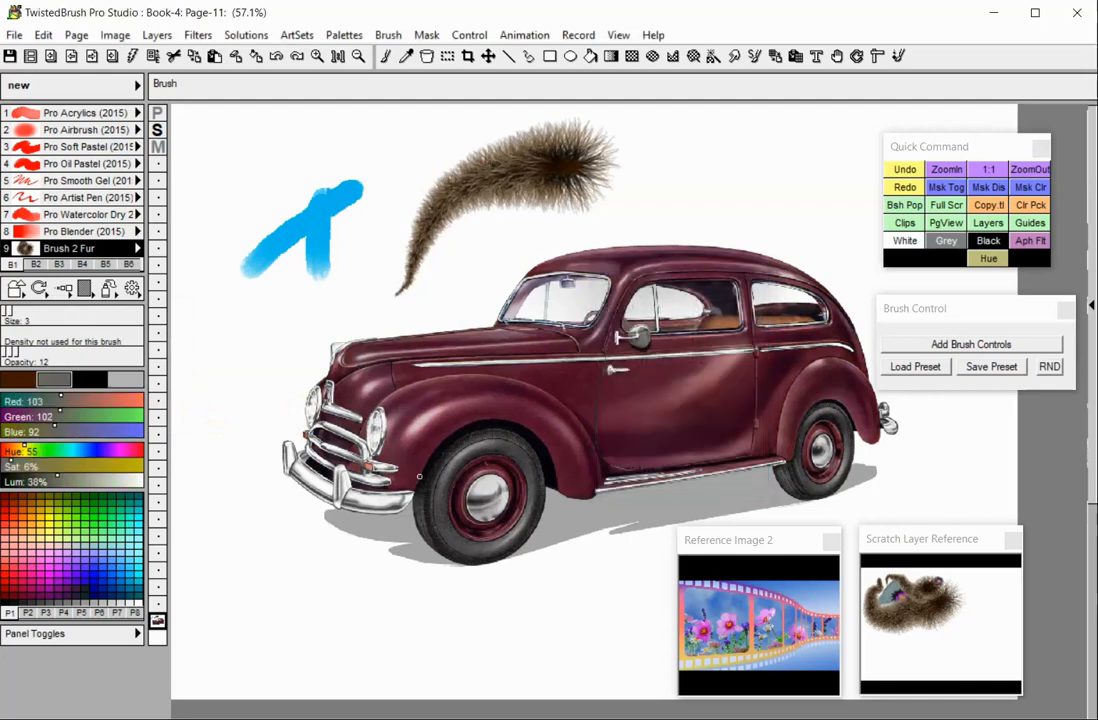
# - Pick colors from the palette grid, the Reference Image 2 panel and the Scratch Layer Reference panel
pyautogui.click(54, 535)
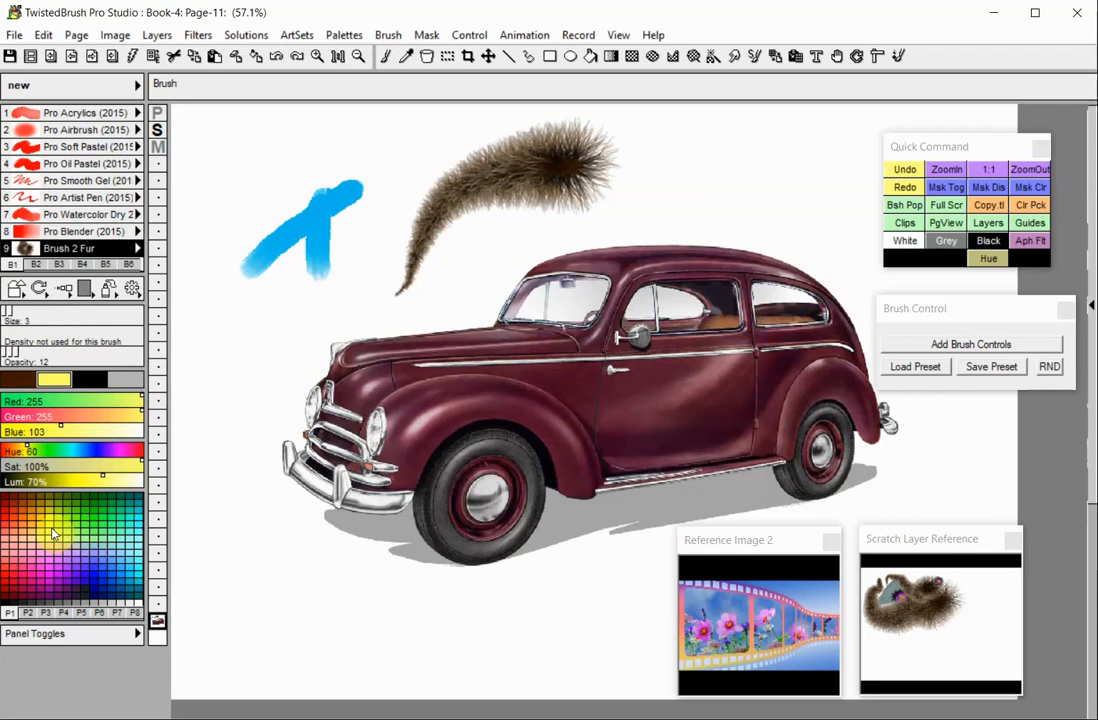
pyautogui.click(722, 655)
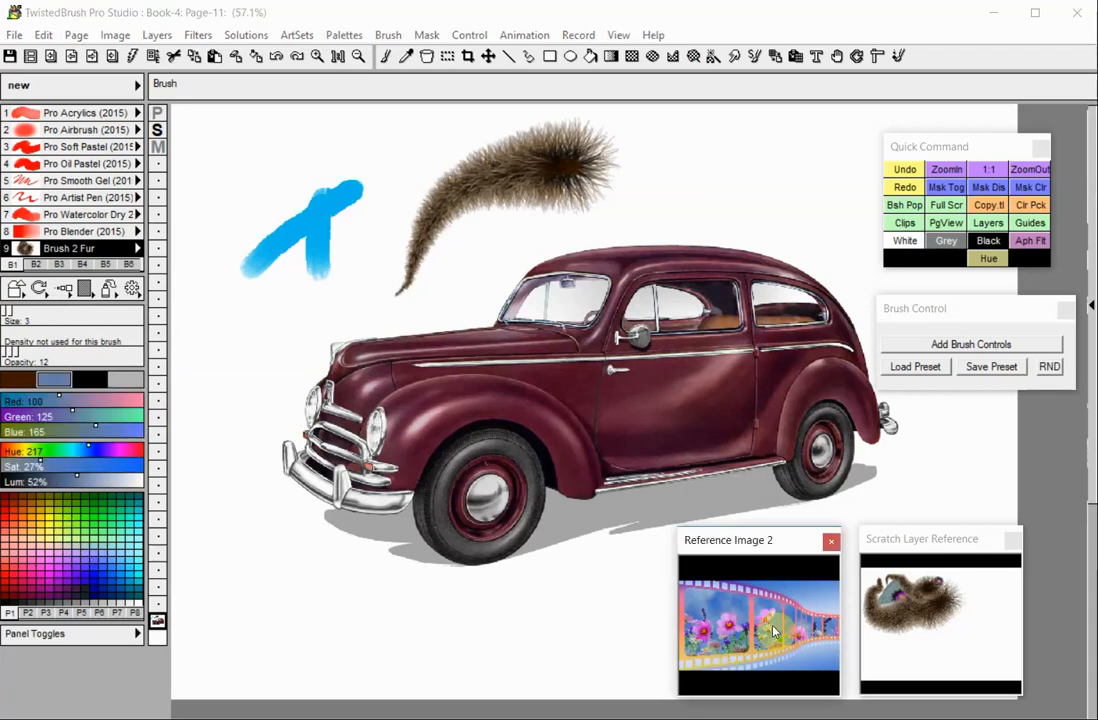
pyautogui.click(922, 621)
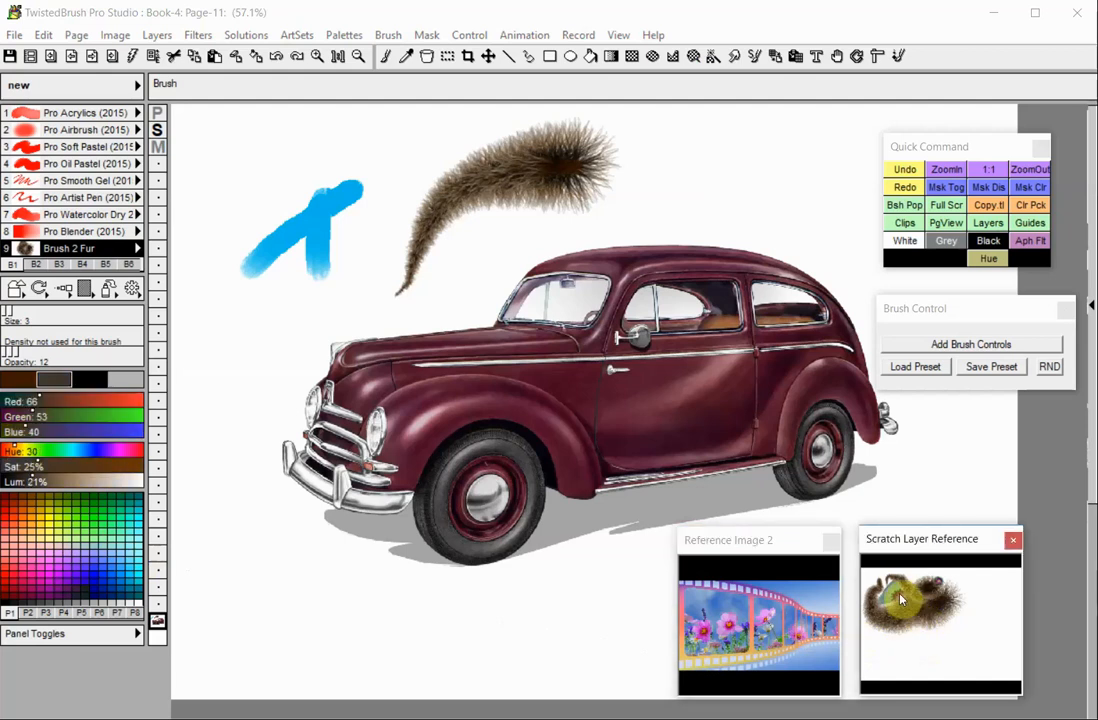
pyautogui.click(897, 593)
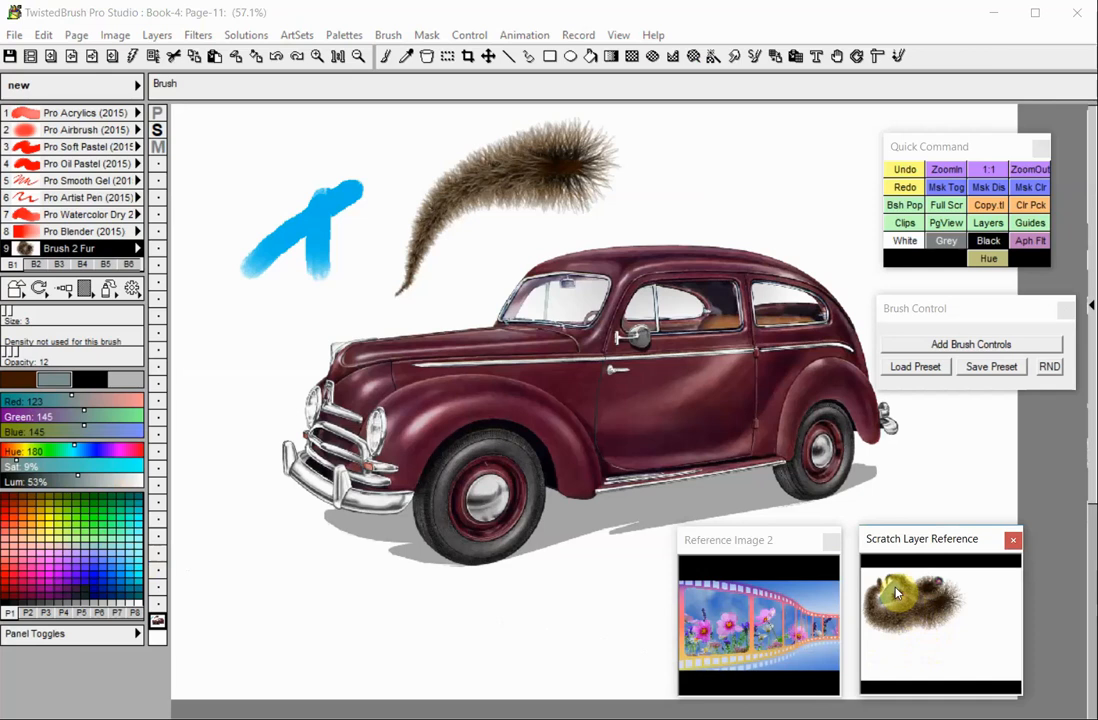
# - Set the current color to White and then to Grey using the quick command buttons
pyautogui.click(905, 241)
pyautogui.click(946, 241)
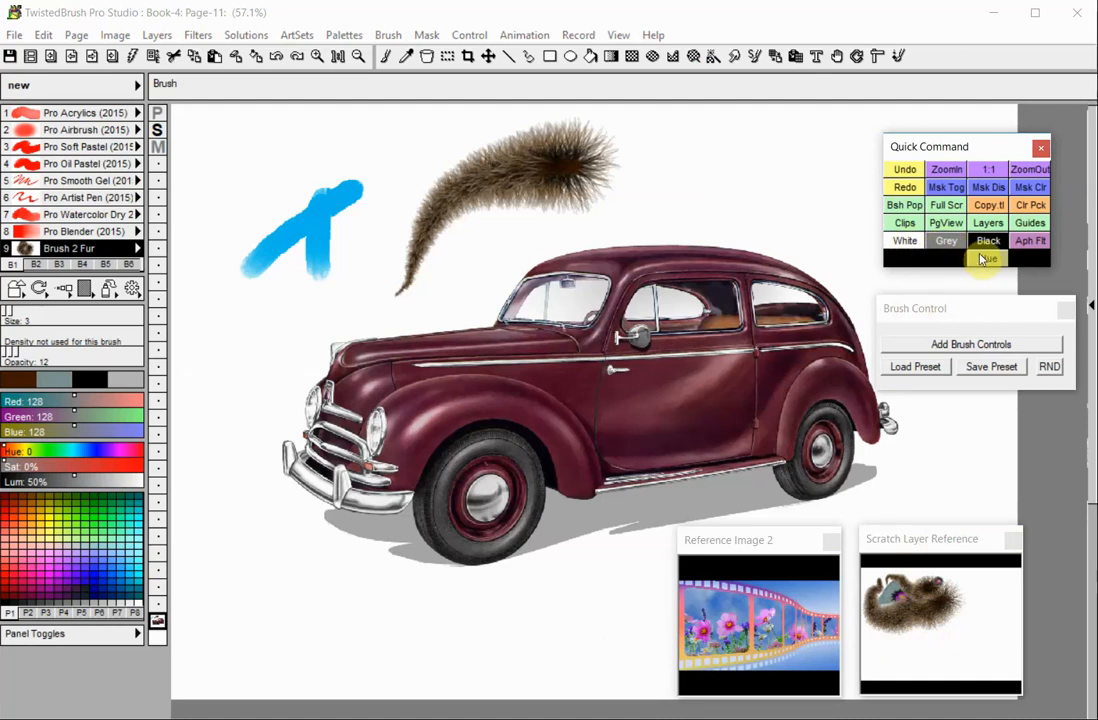
# - With the Adjust Brush tool, shift the color to about hue 73, saturation 10% and luminance 74%
pyautogui.click(900, 57)
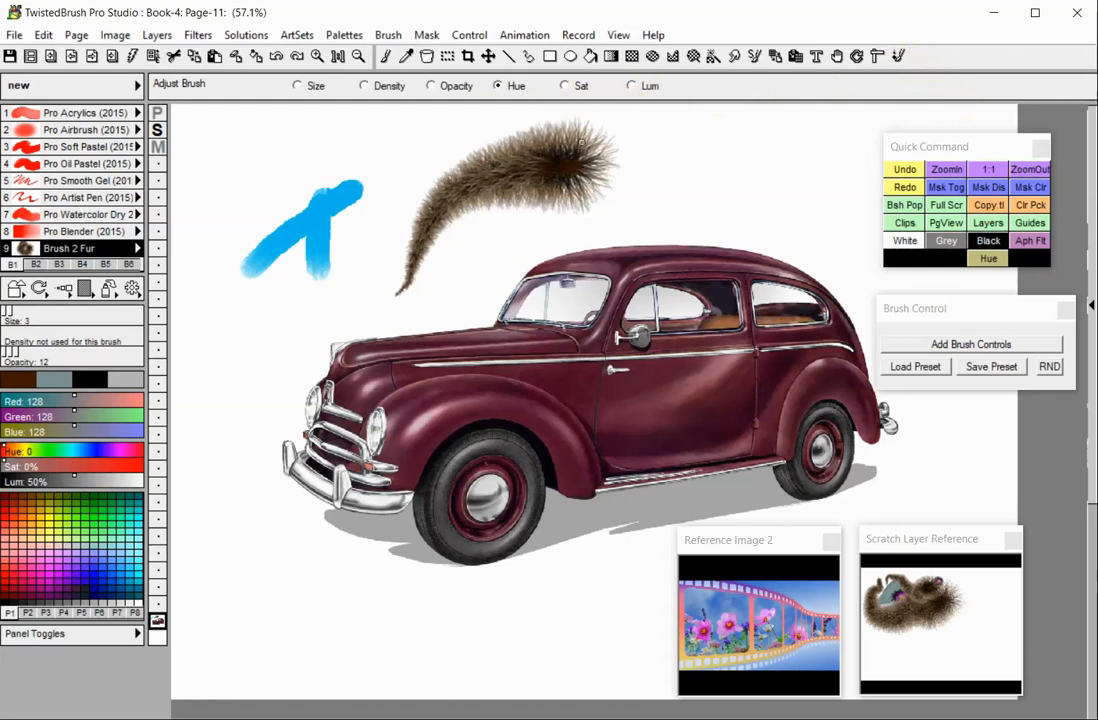
pyautogui.moveTo(478, 132); pyautogui.dragTo(499, 126)
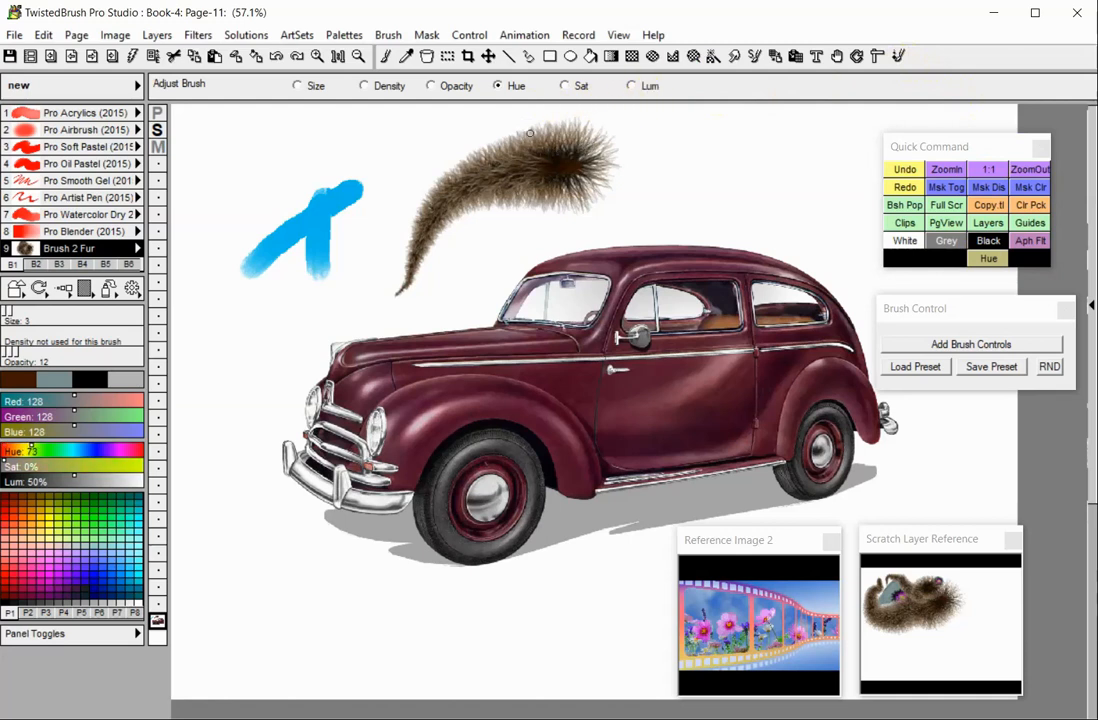
pyautogui.click(565, 86)
pyautogui.moveTo(582, 200); pyautogui.dragTo(589, 194)
pyautogui.click(631, 86)
pyautogui.moveTo(635, 143); pyautogui.dragTo(636, 157)
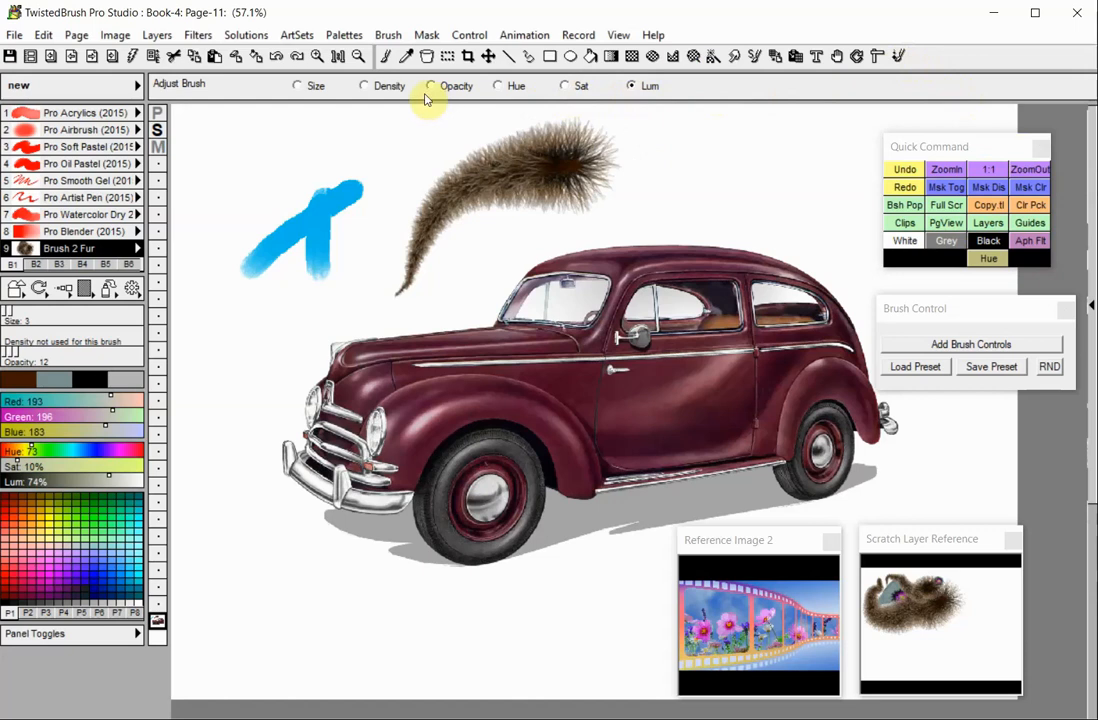
# - Switch back to the Brush tool and paint a pale fur stroke over the cyan strokes
pyautogui.click(386, 56)
pyautogui.moveTo(395, 178)
pyautogui.mouseDown()
pyautogui.moveTo(420, 130)
pyautogui.moveTo(380, 112)
pyautogui.moveTo(358, 157)
pyautogui.moveTo(313, 191)
pyautogui.mouseUp()
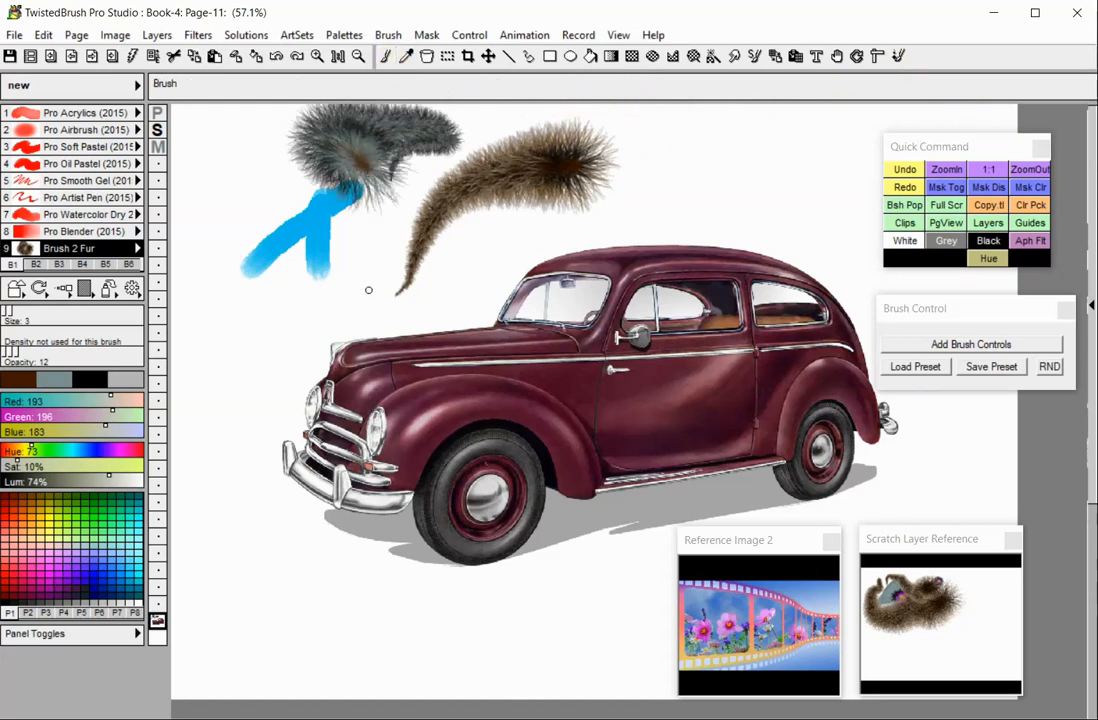